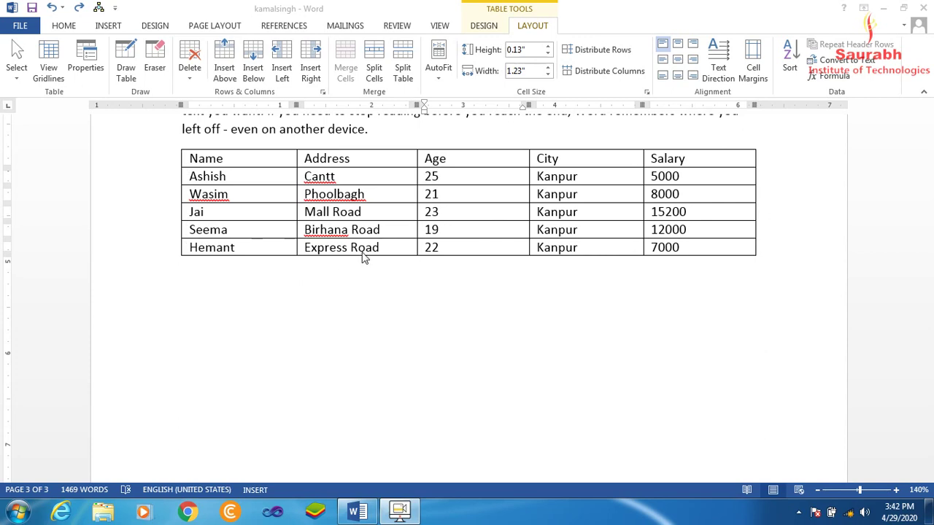
# Apply AutoFit Contents to the employee table so its columns shrink to fit their text
pyautogui.click(400, 175)
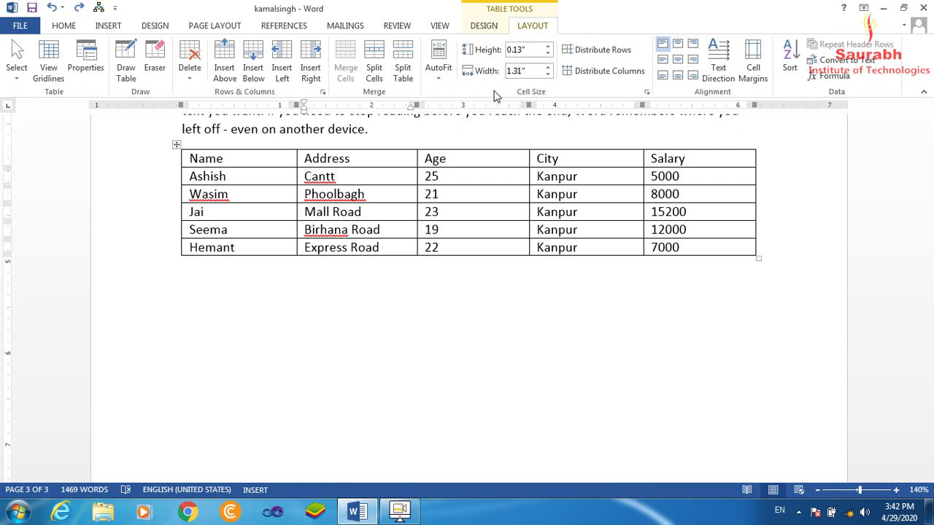
pyautogui.click(439, 81)
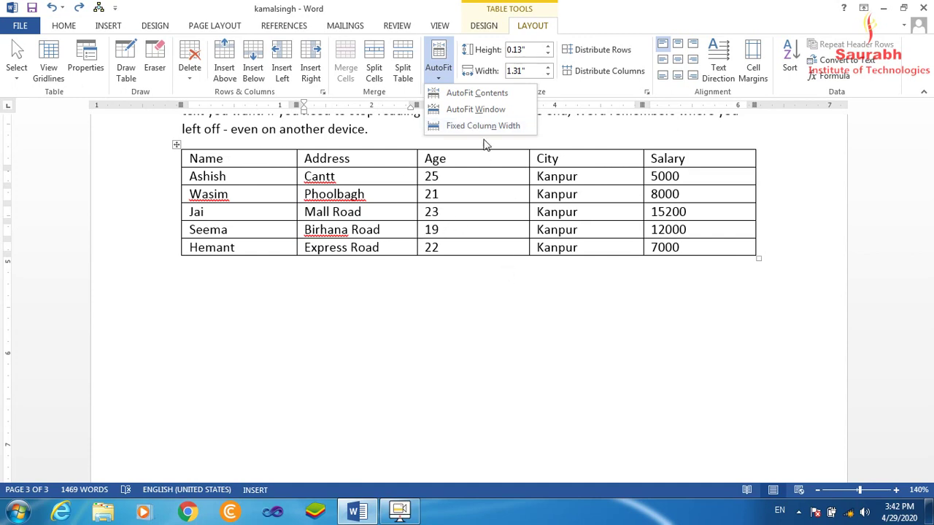
pyautogui.click(507, 101)
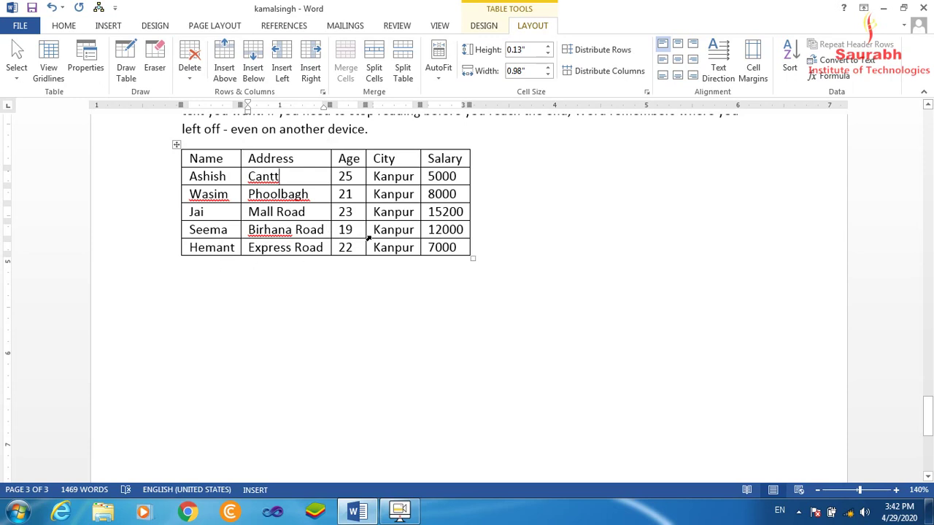
pyautogui.click(231, 176)
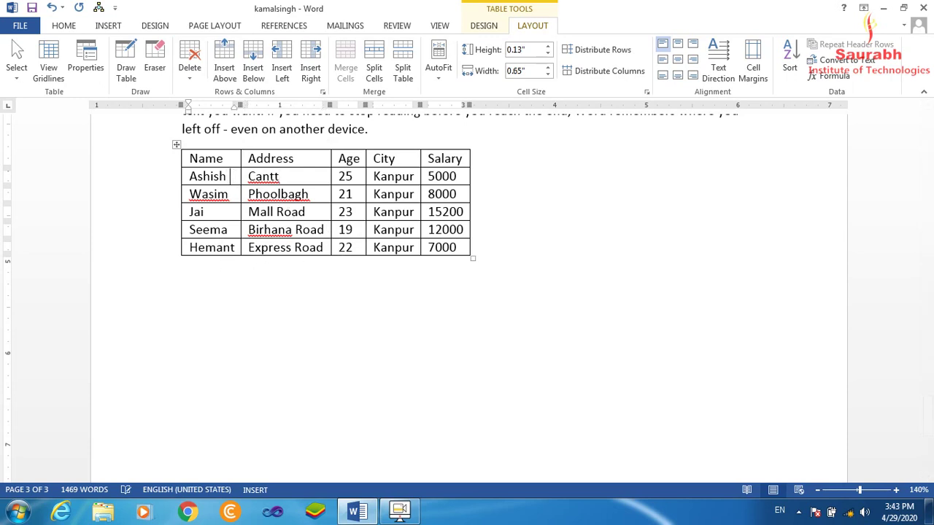
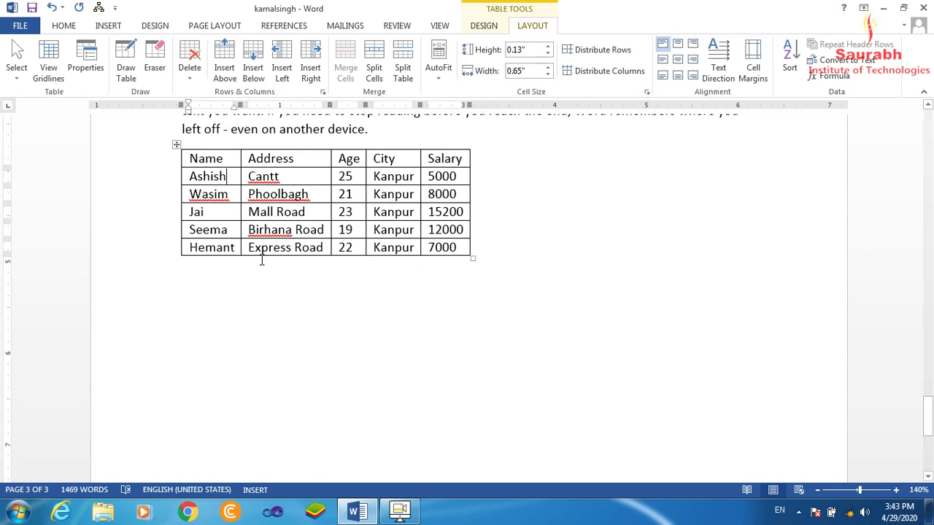
pyautogui.click(438, 80)
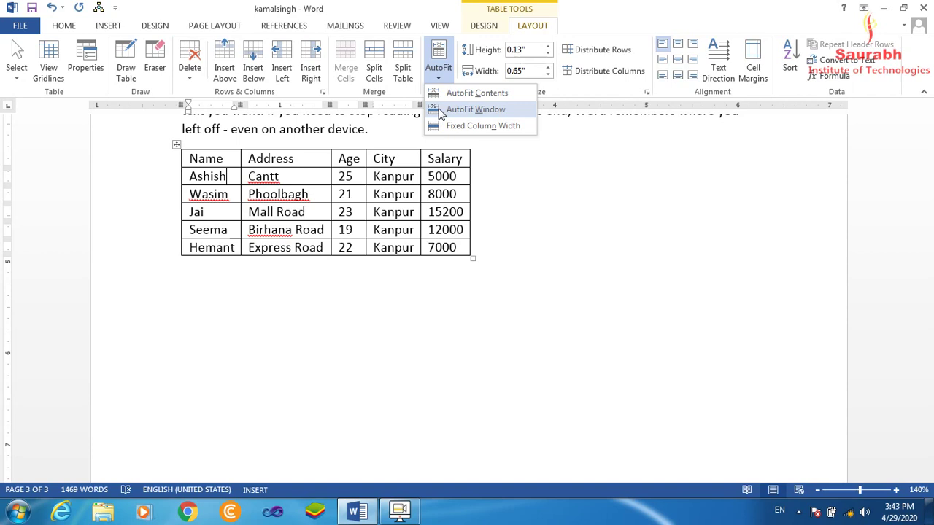
# Apply AutoFit Window to stretch the table to page width, then test with filler text after Ashish
pyautogui.click(508, 109)
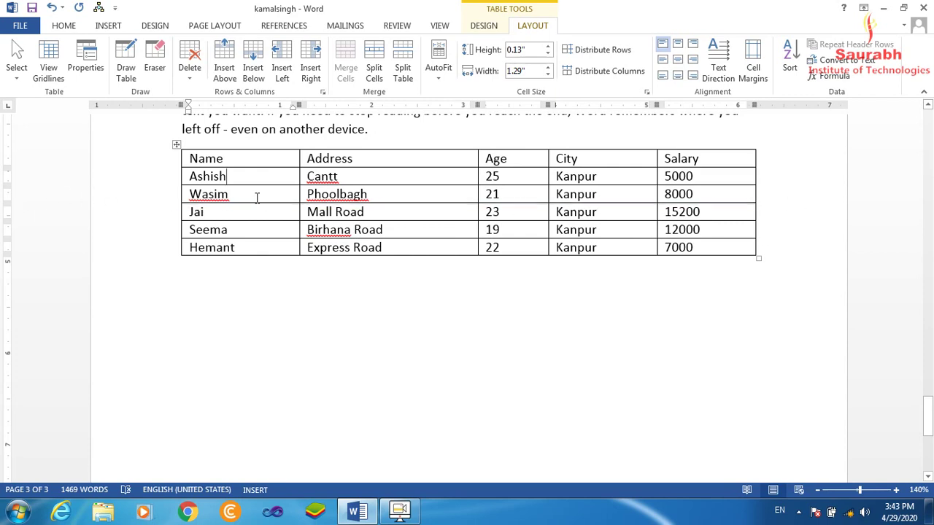
pyautogui.click(440, 82)
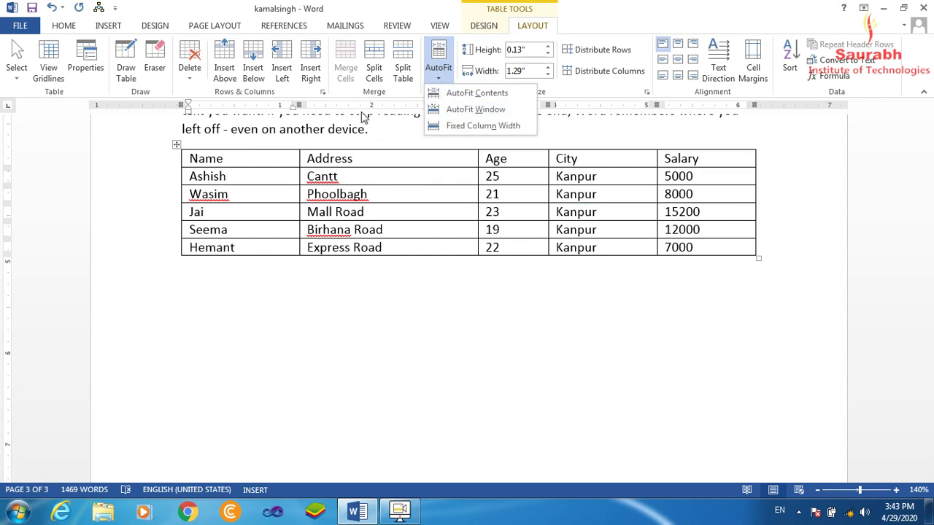
pyautogui.click(248, 178)
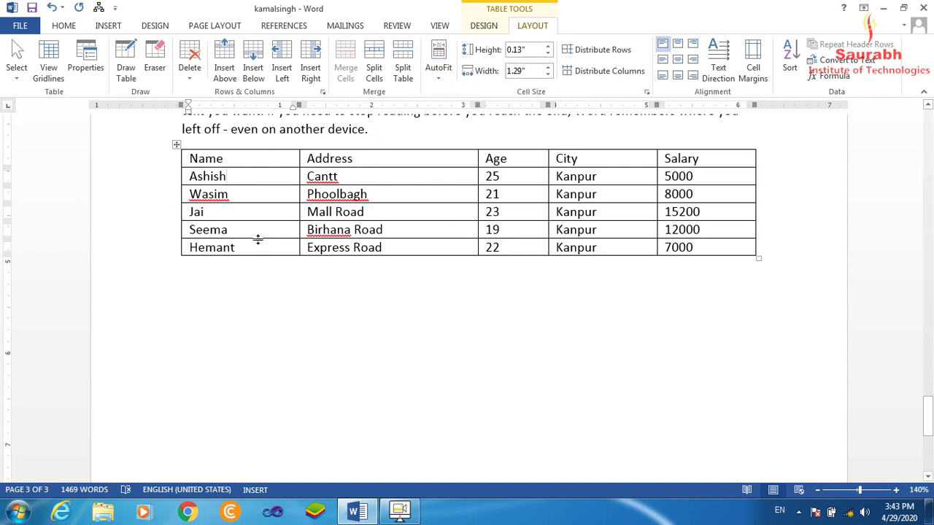
pyautogui.write('fjgjkgj')
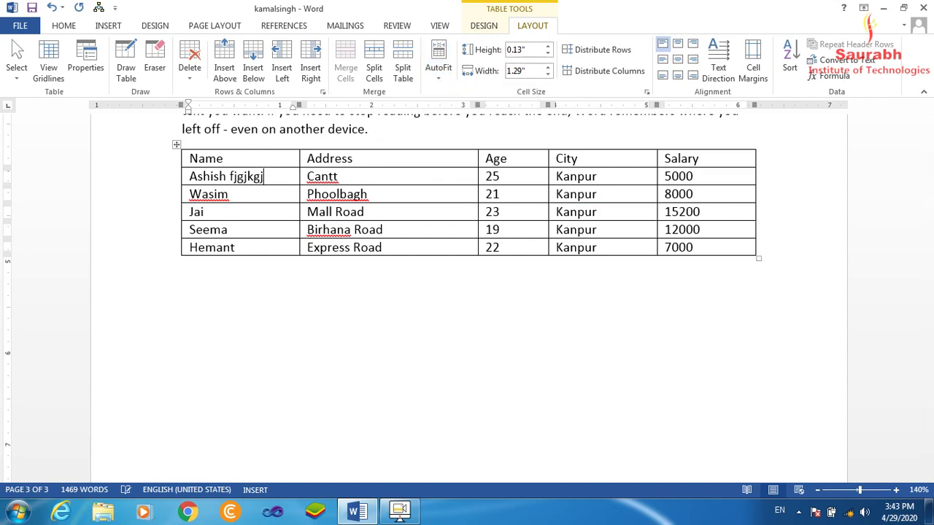
pyautogui.write('gjggjgkgjgjgjfjfhf')
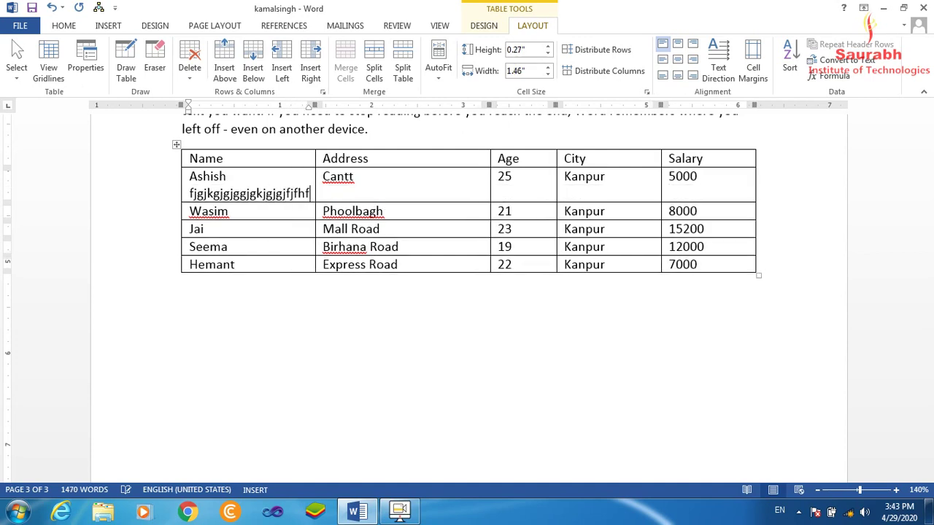
pyautogui.write('hfhfhfhfhfhfhfhfhfhfhfhf')
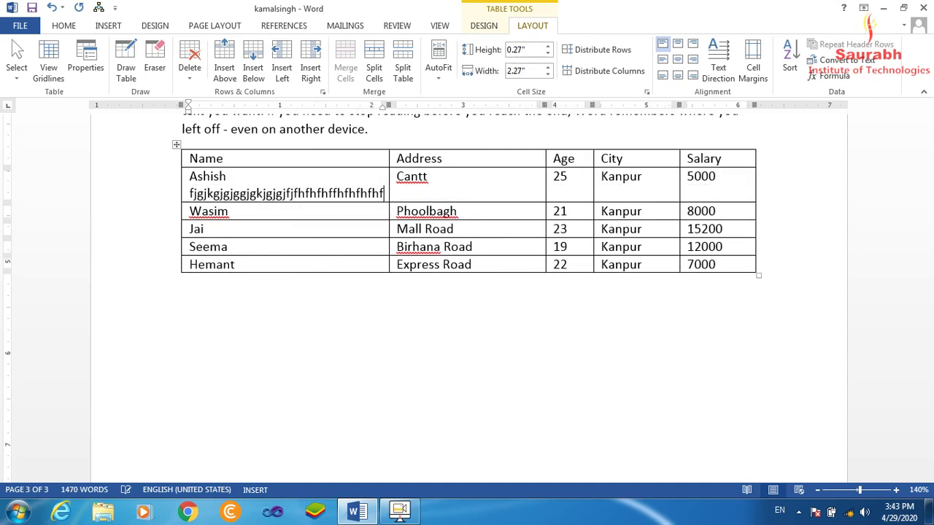
pyautogui.write('hfhfhfhfh')
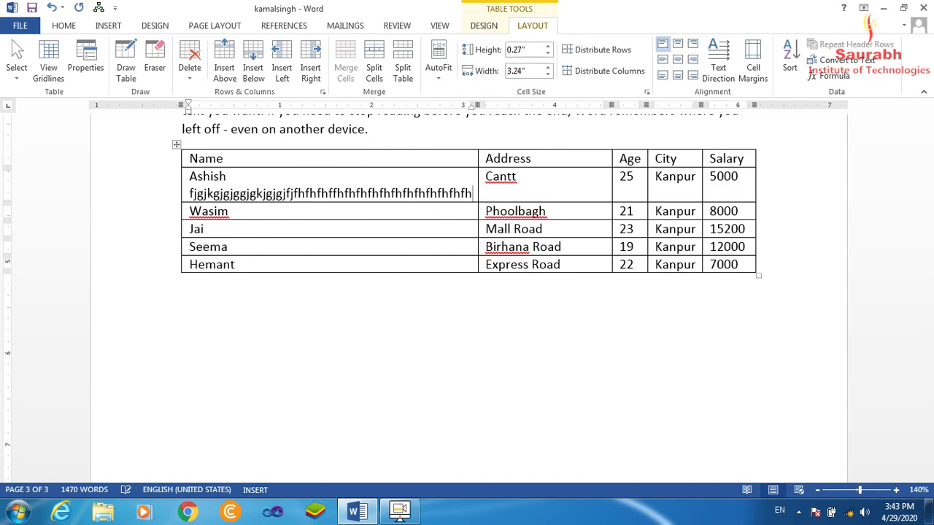
pyautogui.press('BackSpace')
pyautogui.press('BackSpace')
pyautogui.press('BackSpace')
pyautogui.press('BackSpace')
pyautogui.press('BackSpace')
pyautogui.press('BackSpace')
pyautogui.press('BackSpace')
pyautogui.press('BackSpace')
pyautogui.press('BackSpace')
pyautogui.press('BackSpace')
pyautogui.press('BackSpace')
pyautogui.press('BackSpace')
pyautogui.press('BackSpace')
pyautogui.press('BackSpace')
pyautogui.press('BackSpace')
pyautogui.press('BackSpace')
pyautogui.press('BackSpace')
pyautogui.press('BackSpace')
pyautogui.press('BackSpace')
pyautogui.press('BackSpace')
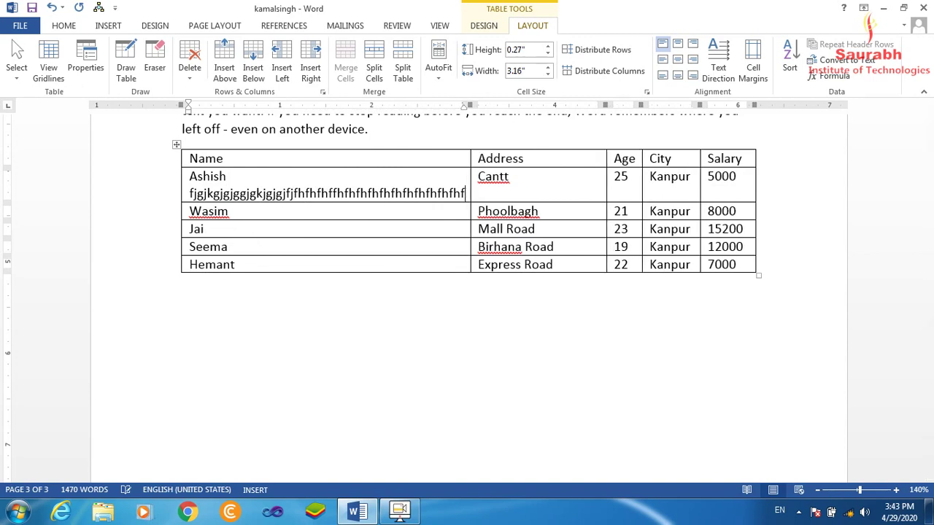
pyautogui.press('BackSpace')
pyautogui.press('BackSpace')
pyautogui.press('BackSpace')
pyautogui.press('BackSpace')
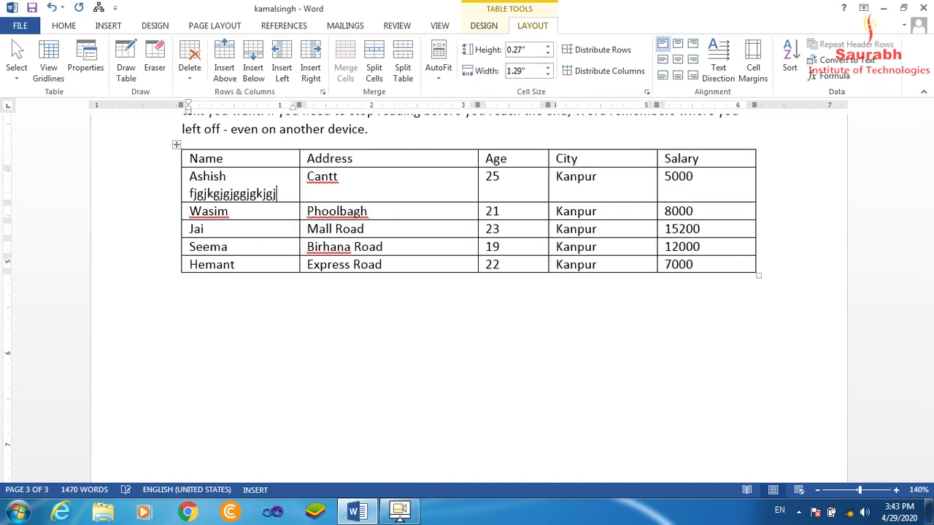
pyautogui.press('BackSpace')
pyautogui.press('BackSpace')
pyautogui.press('BackSpace')
pyautogui.press('BackSpace')
pyautogui.press('BackSpace')
pyautogui.press('BackSpace')
pyautogui.press('BackSpace')
pyautogui.press('BackSpace')
pyautogui.press('BackSpace')
pyautogui.press('BackSpace')
pyautogui.press('BackSpace')
pyautogui.press('BackSpace')
pyautogui.press('BackSpace')
pyautogui.press('BackSpace')
pyautogui.press('BackSpace')
pyautogui.press('BackSpace')
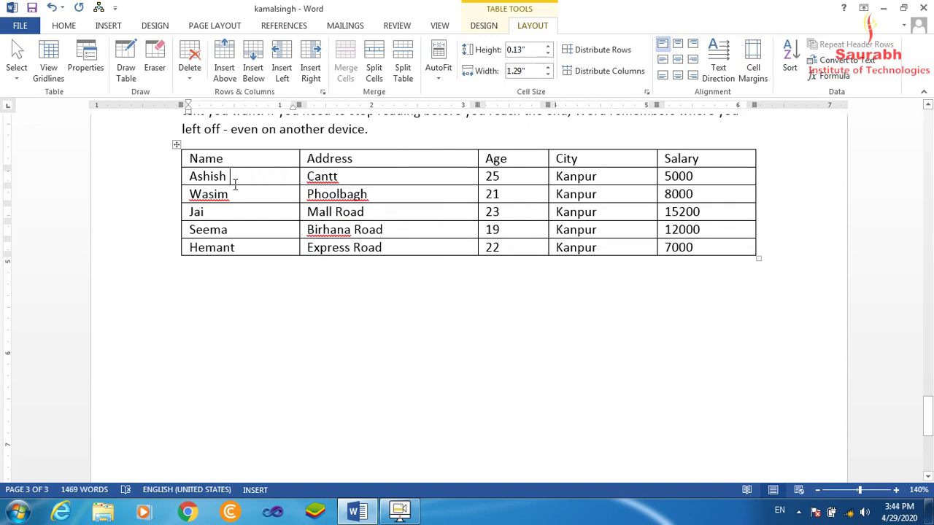
pyautogui.click(440, 82)
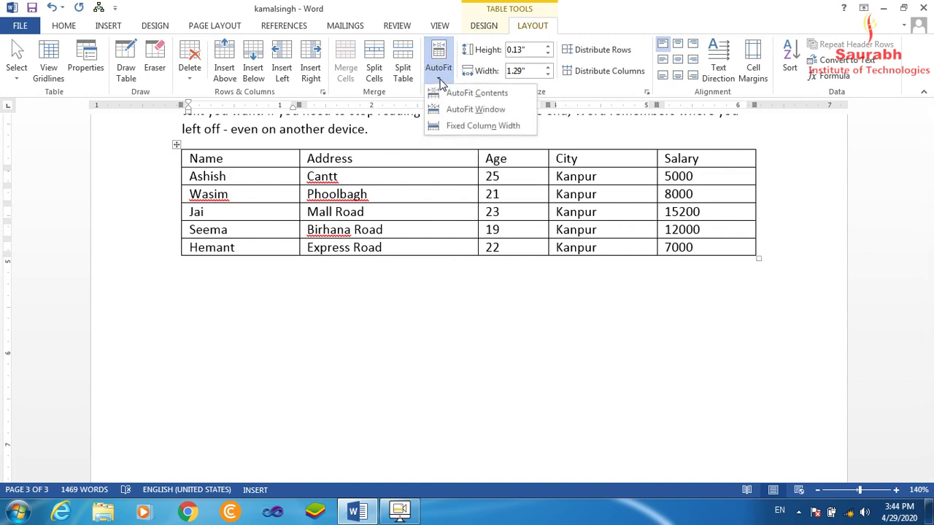
# Switch to Fixed Column Width and test it by typing and deleting letters after Ashish
pyautogui.click(525, 130)
pyautogui.write('gjgjgjgjgjggjgjgjgjggjgjgjgjgjgjgjhgjgjgjgjgjgjgjk')
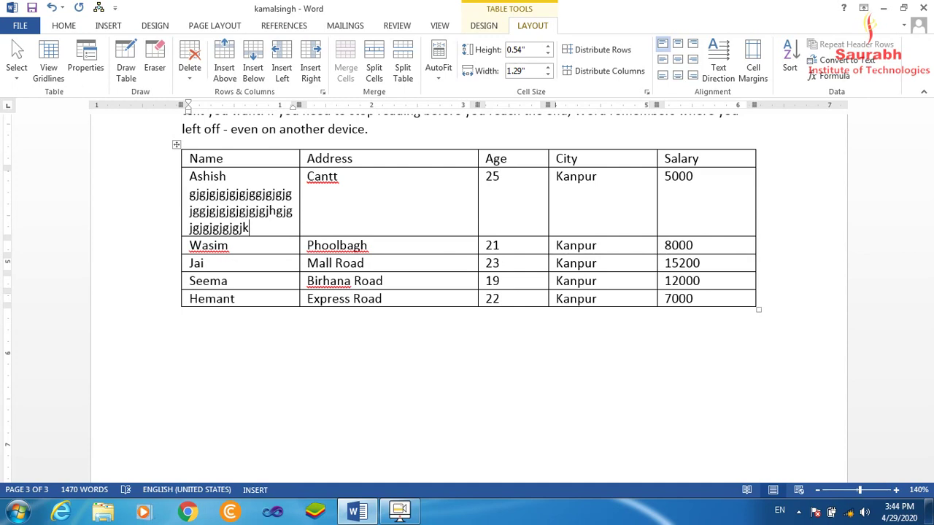
pyautogui.press('BackSpace')
pyautogui.press('BackSpace')
pyautogui.press('BackSpace')
pyautogui.press('BackSpace')
pyautogui.press('BackSpace')
pyautogui.press('BackSpace')
pyautogui.press('BackSpace')
pyautogui.press('BackSpace')
pyautogui.press('BackSpace')
pyautogui.press('BackSpace')
pyautogui.press('BackSpace')
pyautogui.press('BackSpace')
pyautogui.press('BackSpace')
pyautogui.press('BackSpace')
pyautogui.press('BackSpace')
pyautogui.press('BackSpace')
pyautogui.press('BackSpace')
pyautogui.press('BackSpace')
pyautogui.press('BackSpace')
pyautogui.press('BackSpace')
pyautogui.press('BackSpace')
pyautogui.press('BackSpace')
pyautogui.press('BackSpace')
pyautogui.press('BackSpace')
pyautogui.press('BackSpace')
pyautogui.press('BackSpace')
pyautogui.press('BackSpace')
pyautogui.press('BackSpace')
pyautogui.press('BackSpace')
pyautogui.press('BackSpace')
pyautogui.press('BackSpace')
pyautogui.press('BackSpace')
pyautogui.press('BackSpace')
pyautogui.press('BackSpace')
pyautogui.press('BackSpace')
pyautogui.press('BackSpace')
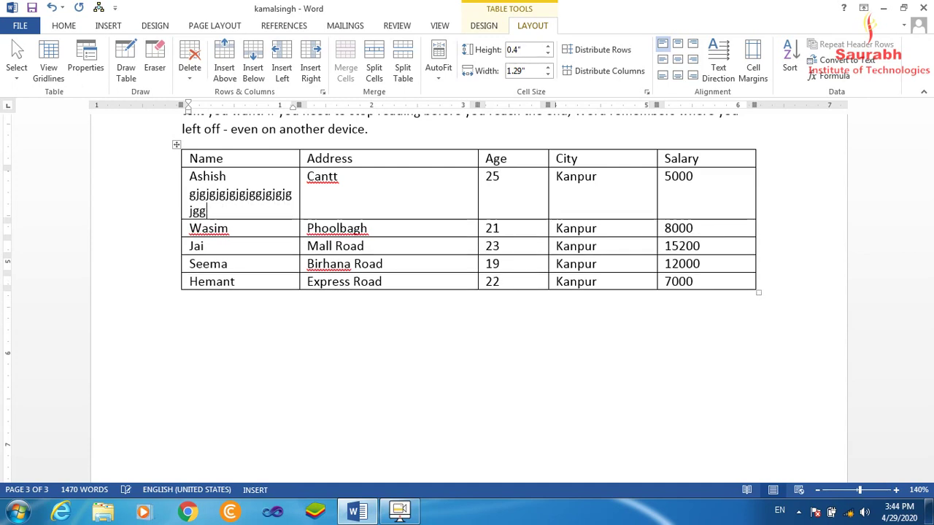
pyautogui.press('BackSpace')
pyautogui.press('BackSpace')
pyautogui.press('BackSpace')
pyautogui.press('BackSpace')
pyautogui.press('BackSpace')
pyautogui.press('BackSpace')
pyautogui.press('BackSpace')
pyautogui.press('BackSpace')
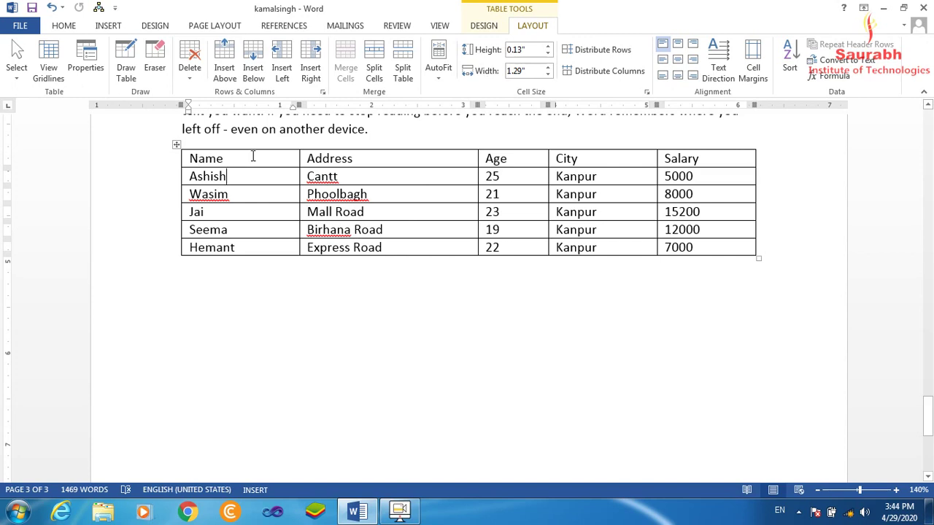
# Set the Address column width to 1.9 inches, after briefly narrowing it to 1.1 inches
pyautogui.click(373, 158)
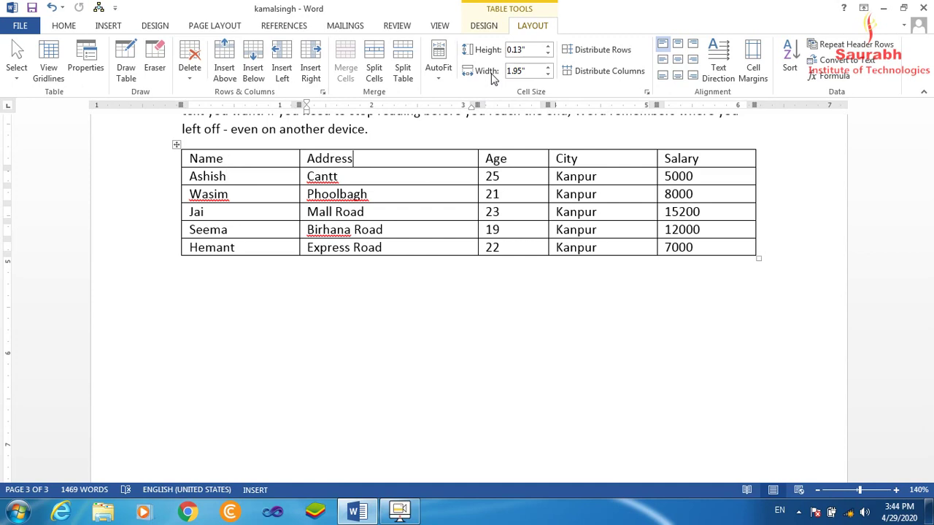
pyautogui.click(547, 76)
pyautogui.click(547, 76)
pyautogui.click(548, 76)
pyautogui.click(547, 76)
pyautogui.click(548, 75)
pyautogui.click(548, 76)
pyautogui.click(547, 75)
pyautogui.click(548, 76)
pyautogui.click(548, 76)
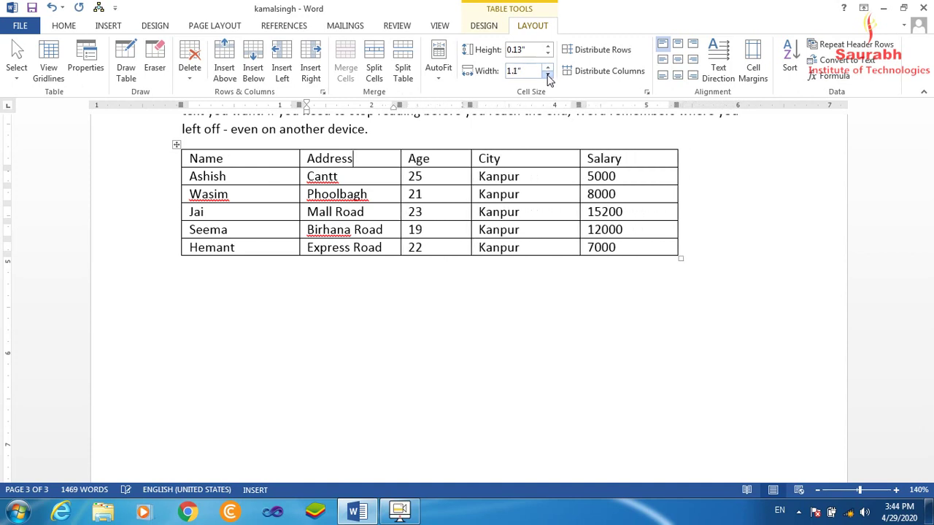
pyautogui.click(547, 66)
pyautogui.click(547, 67)
pyautogui.click(547, 66)
pyautogui.click(547, 66)
pyautogui.click(547, 66)
pyautogui.click(547, 67)
pyautogui.click(547, 67)
pyautogui.click(547, 66)
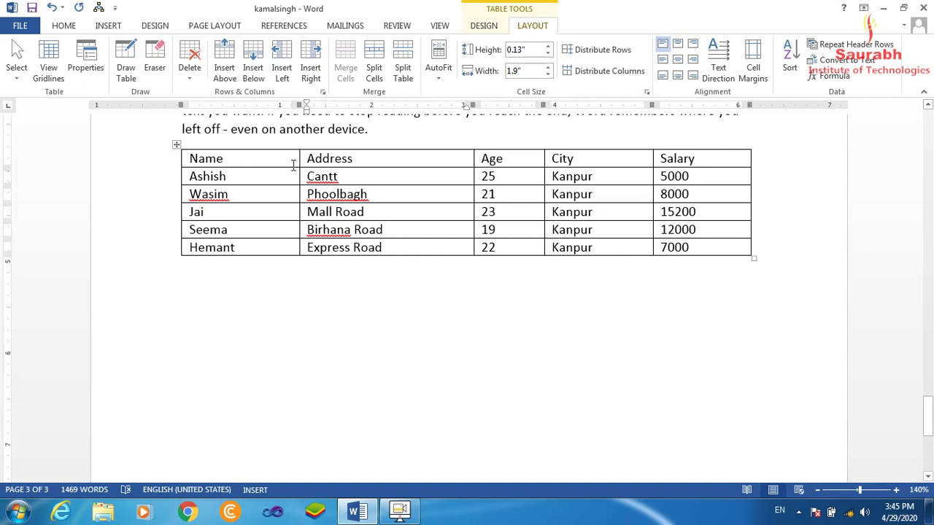
# Select the Age and City columns and set both widths to 0.7 inches, after trying 1 inch
pyautogui.moveTo(483, 157); pyautogui.dragTo(592, 250)
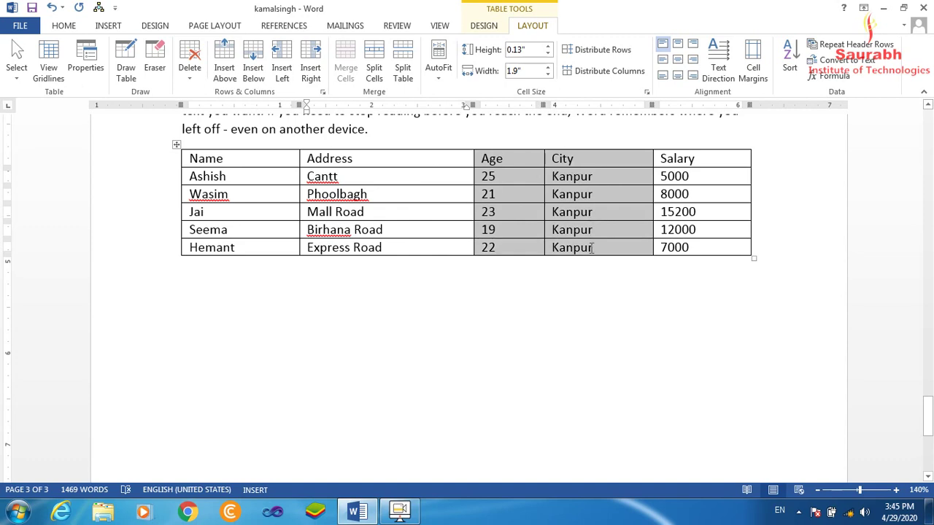
pyautogui.click(548, 74)
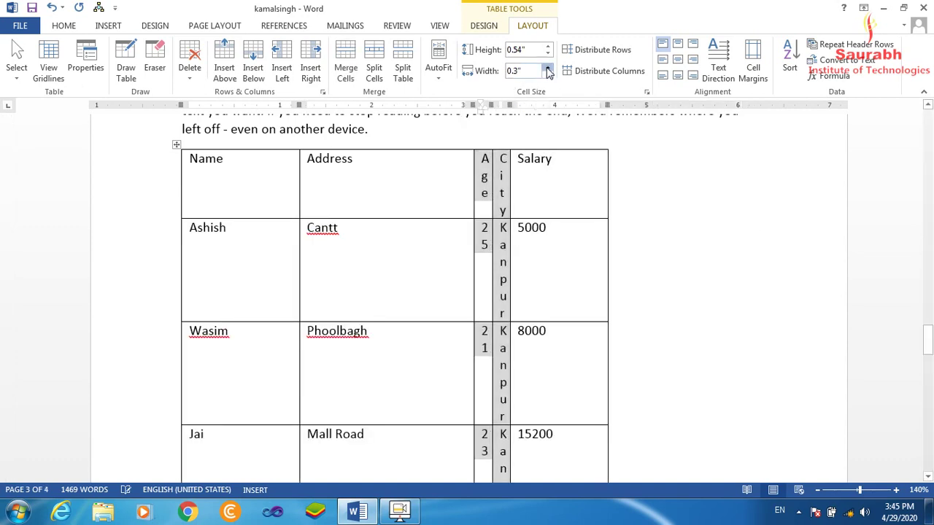
pyautogui.click(548, 67)
pyautogui.click(548, 67)
pyautogui.click(548, 67)
pyautogui.click(548, 67)
pyautogui.click(548, 67)
pyautogui.click(548, 67)
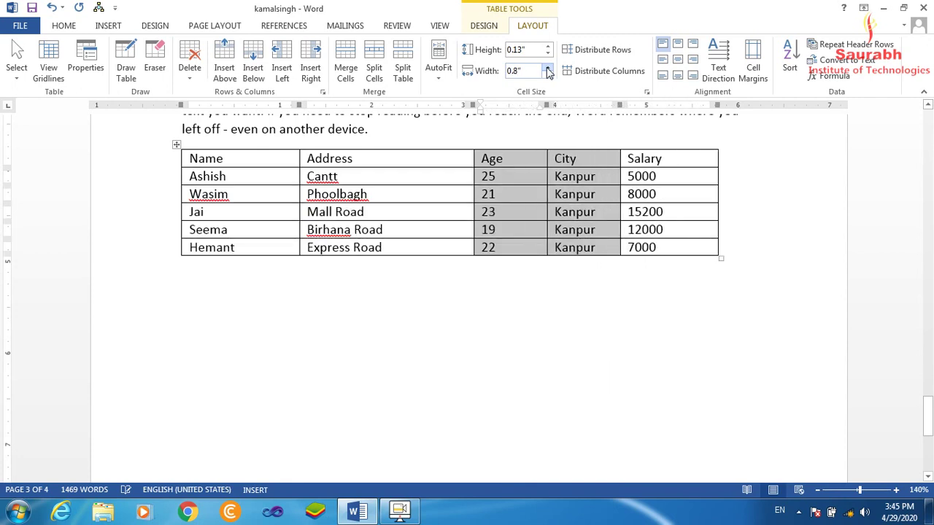
pyautogui.click(548, 67)
pyautogui.click(548, 67)
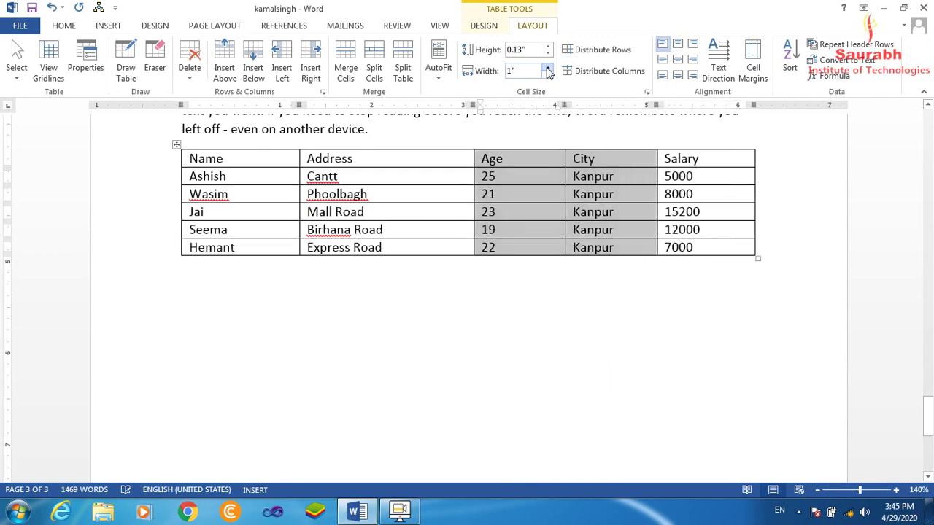
pyautogui.click(548, 67)
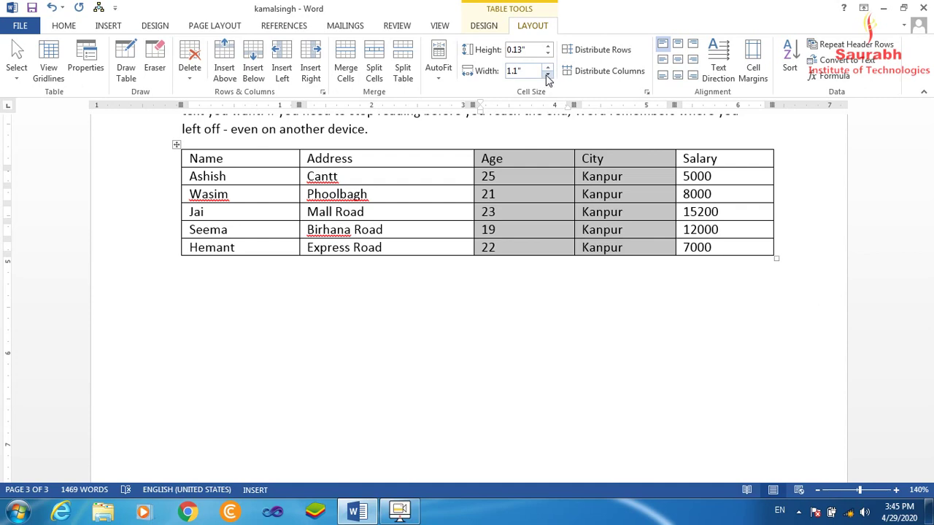
pyautogui.click(548, 75)
pyautogui.click(548, 76)
pyautogui.click(548, 76)
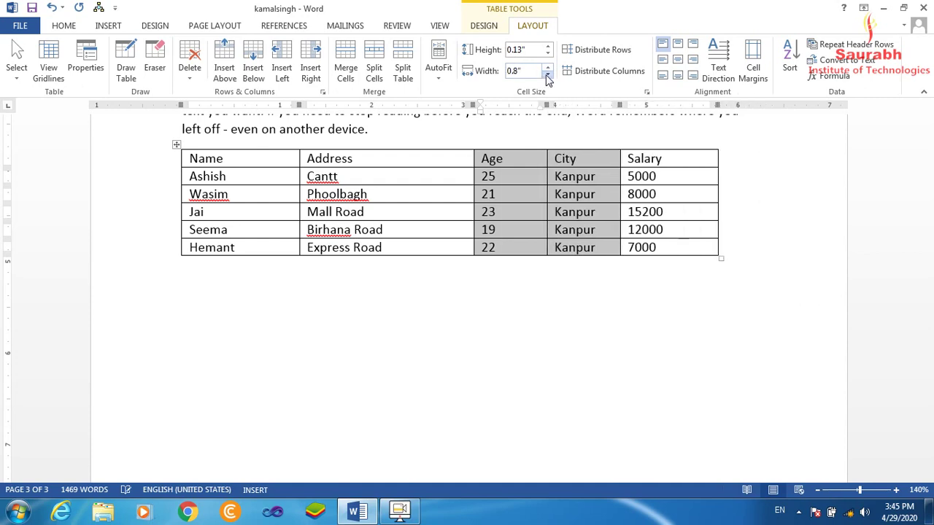
pyautogui.click(548, 75)
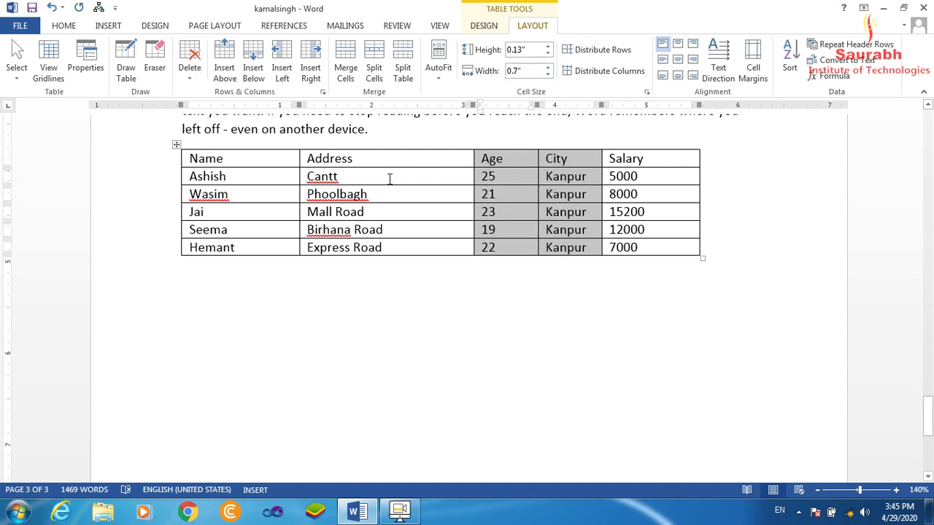
pyautogui.click(373, 159)
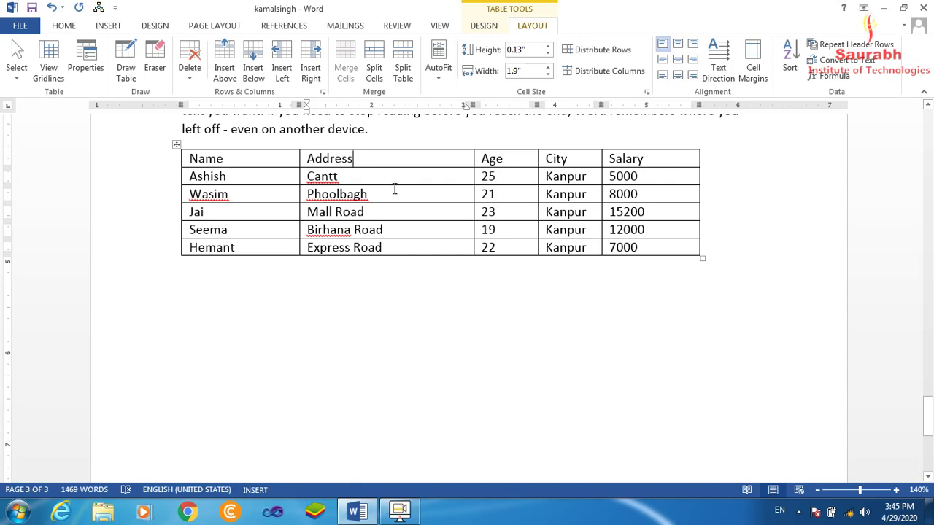
pyautogui.click(243, 176)
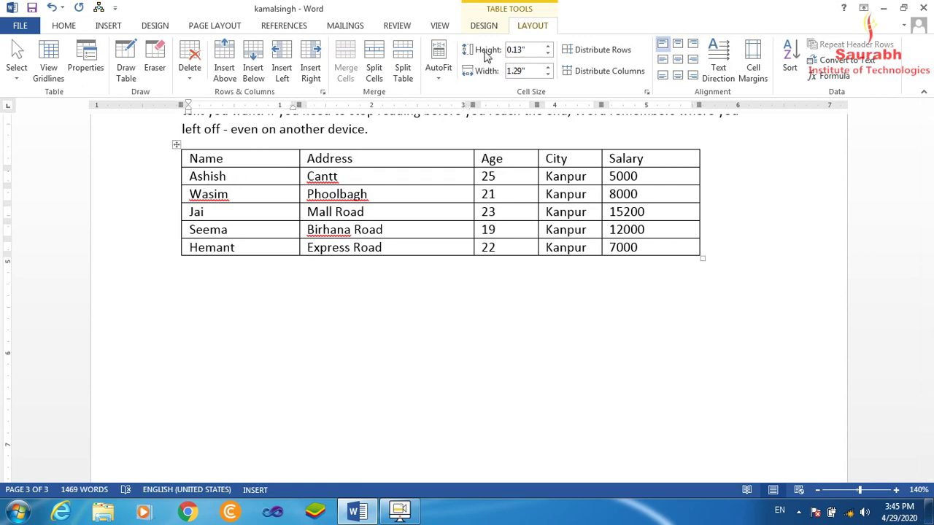
# Adjust the Ashish row height, trying 0.6 and 0.2 inches before raising it again
pyautogui.click(548, 46)
pyautogui.click(548, 46)
pyautogui.click(548, 46)
pyautogui.click(548, 46)
pyautogui.click(548, 46)
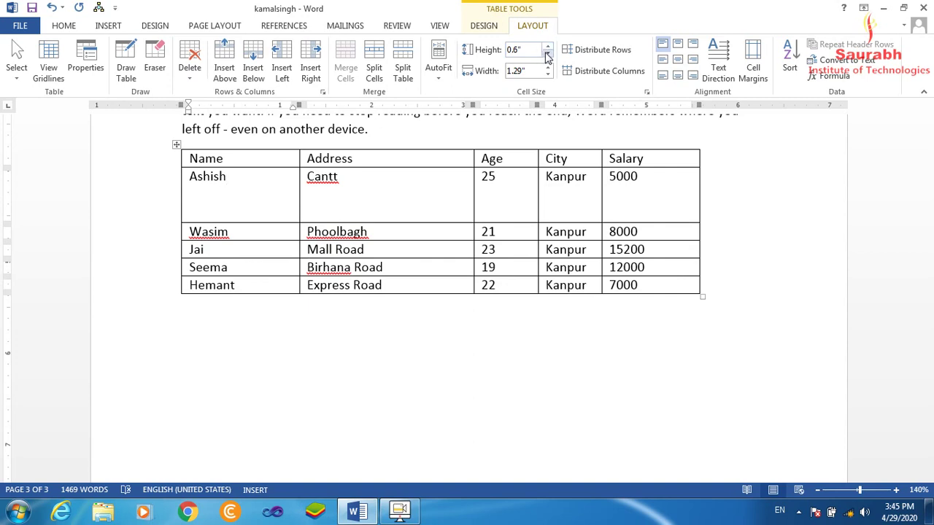
pyautogui.click(547, 55)
pyautogui.click(547, 55)
pyautogui.click(548, 55)
pyautogui.click(547, 55)
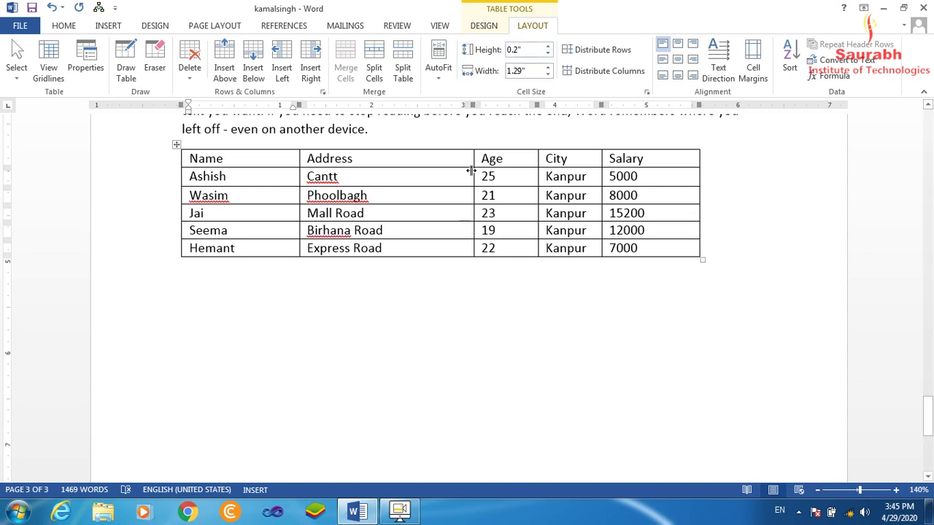
pyautogui.click(548, 47)
pyautogui.click(547, 46)
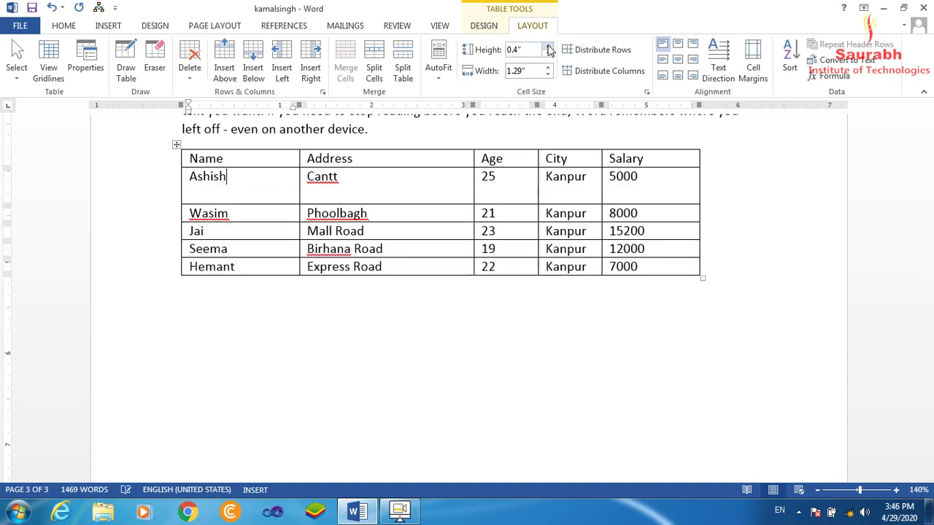
pyautogui.click(548, 47)
# Make the Jai row taller at 0.5 inches and raise the Ashish row to 0.7 inches
pyautogui.click(548, 46)
pyautogui.click(548, 47)
pyautogui.click(252, 259)
pyautogui.click(548, 48)
pyautogui.click(548, 47)
pyautogui.click(548, 47)
pyautogui.click(547, 46)
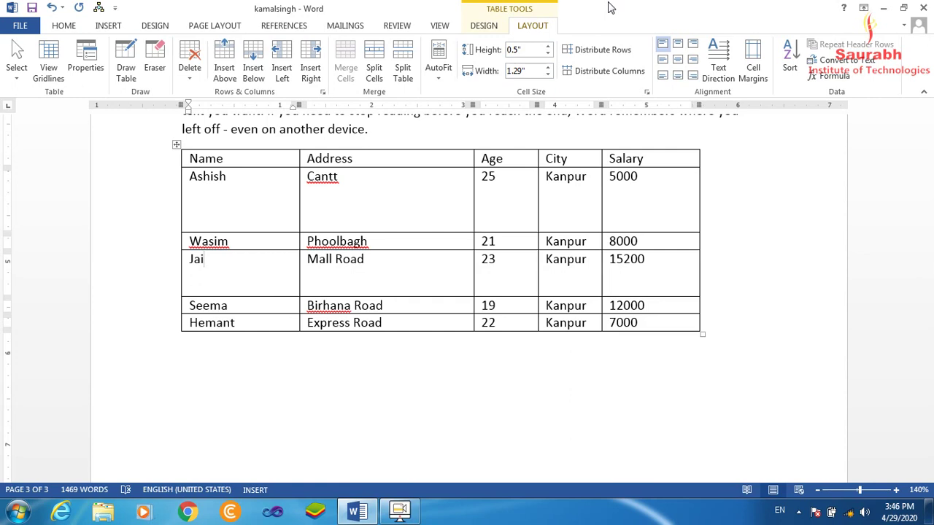
# Distribute the rows evenly at 0.32 inches and the columns evenly at 1.13 inches
pyautogui.click(603, 51)
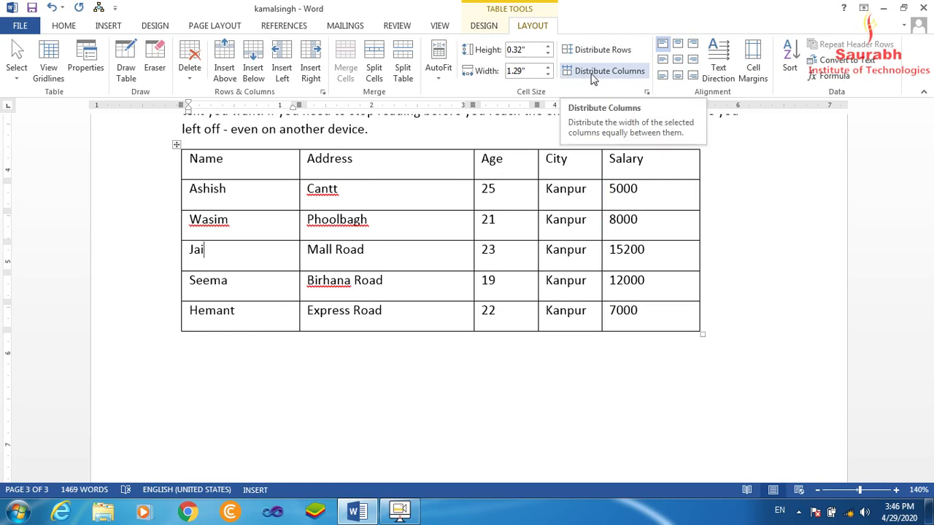
pyautogui.click(588, 77)
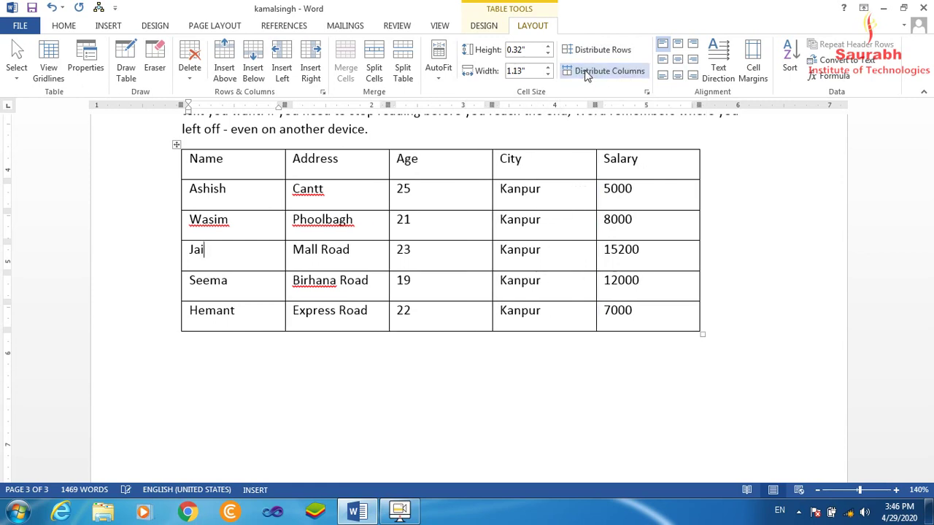